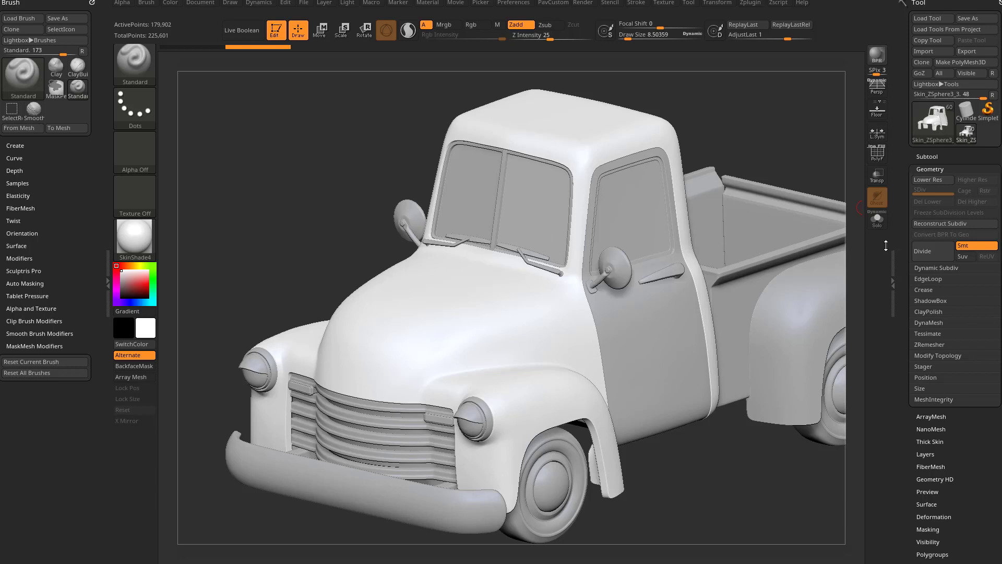
# - Show the polygon wireframe on the truck body and examine its density around the hood and front fender
pyautogui.click(877, 152)
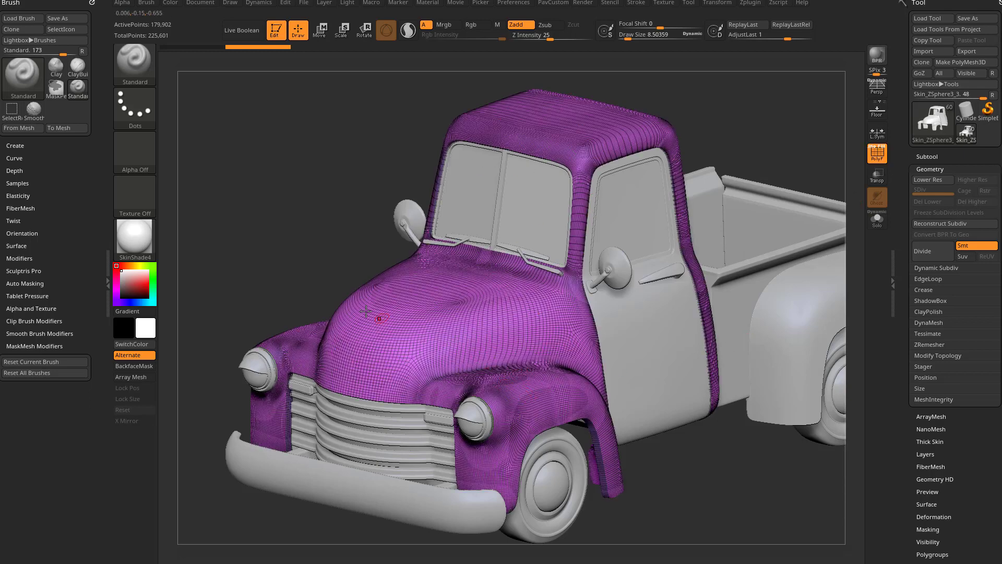
pyautogui.keyDown('alt'); pyautogui.moveTo(712, 497); pyautogui.dragTo(544, 455); pyautogui.keyUp('alt')
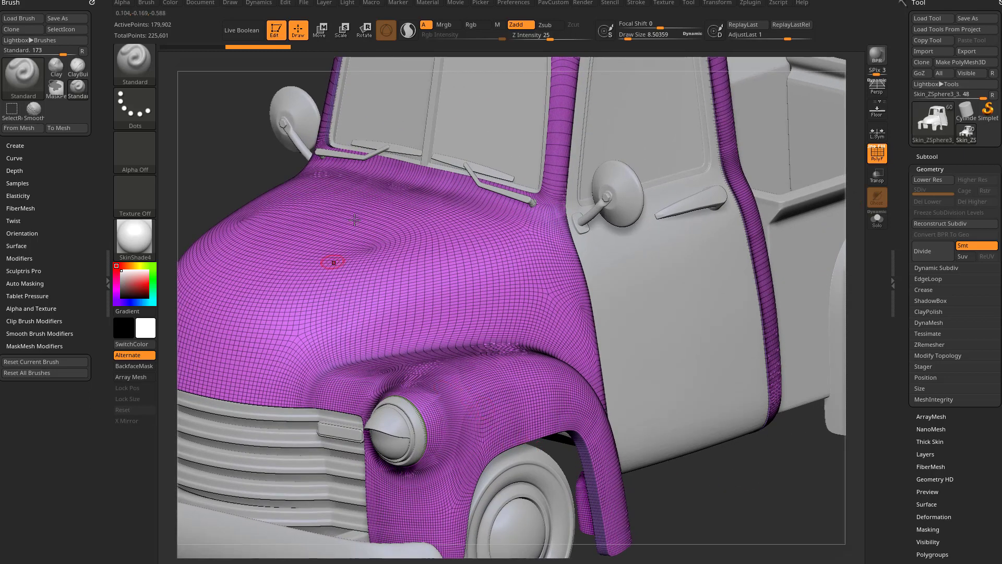
pyautogui.keyDown('ctrl'); pyautogui.moveTo(725, 513); pyautogui.dragTo(706, 473, button='right'); pyautogui.keyUp('ctrl')
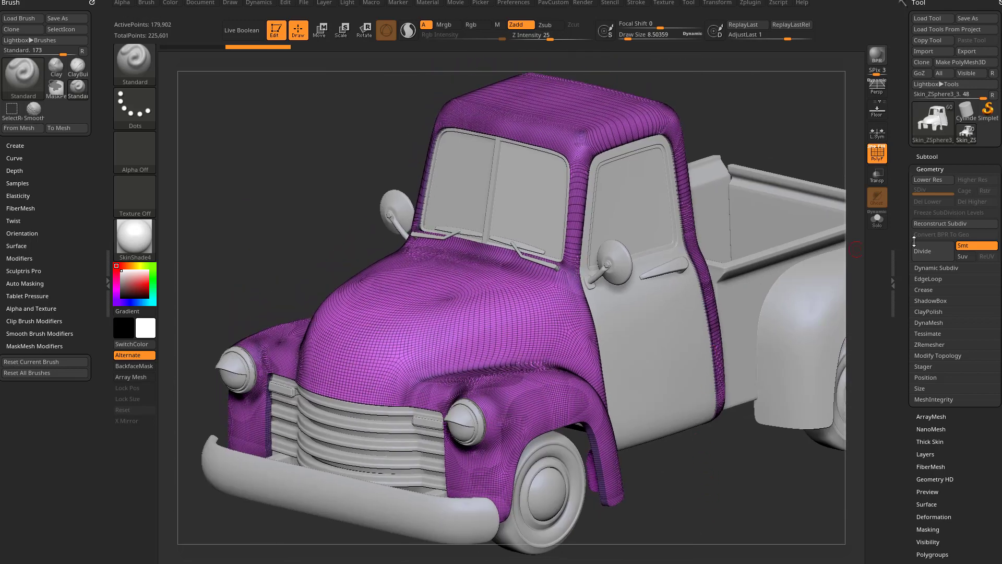
pyautogui.press('shift')
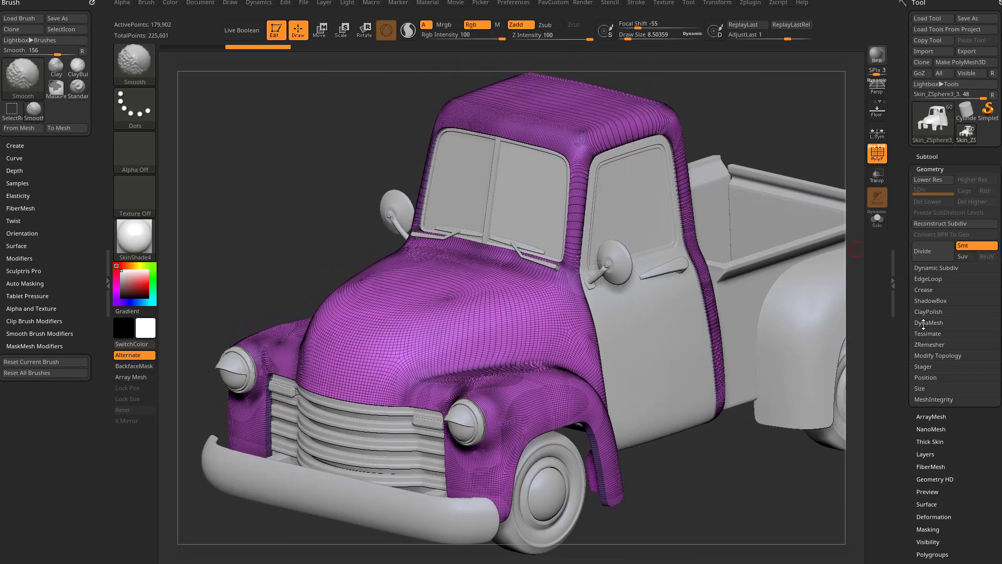
# - Try remeshing the truck body with DynaMesh at resolution 128, and undo it
pyautogui.click(929, 323)
pyautogui.scroll(-1, 883, 339)
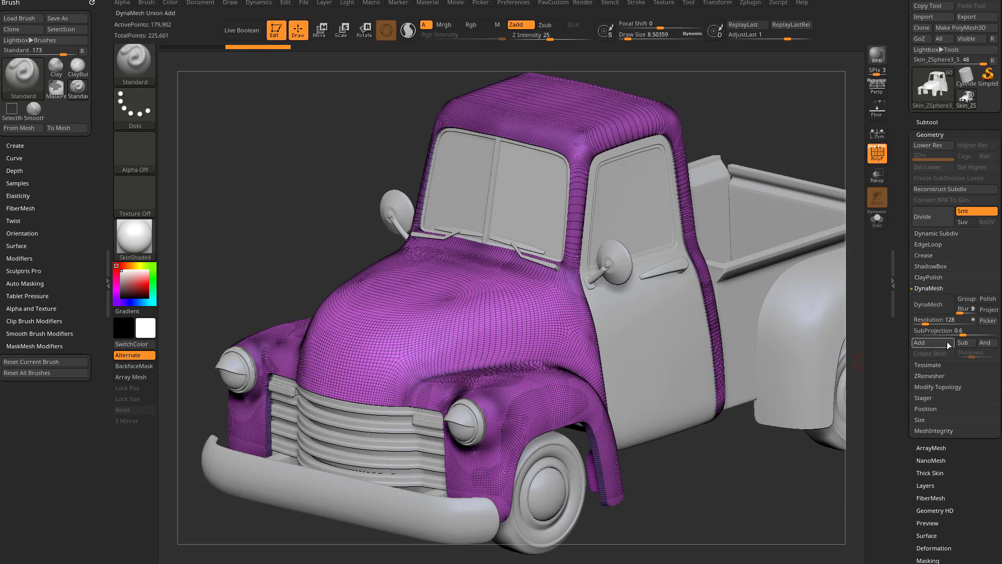
pyautogui.click(927, 305)
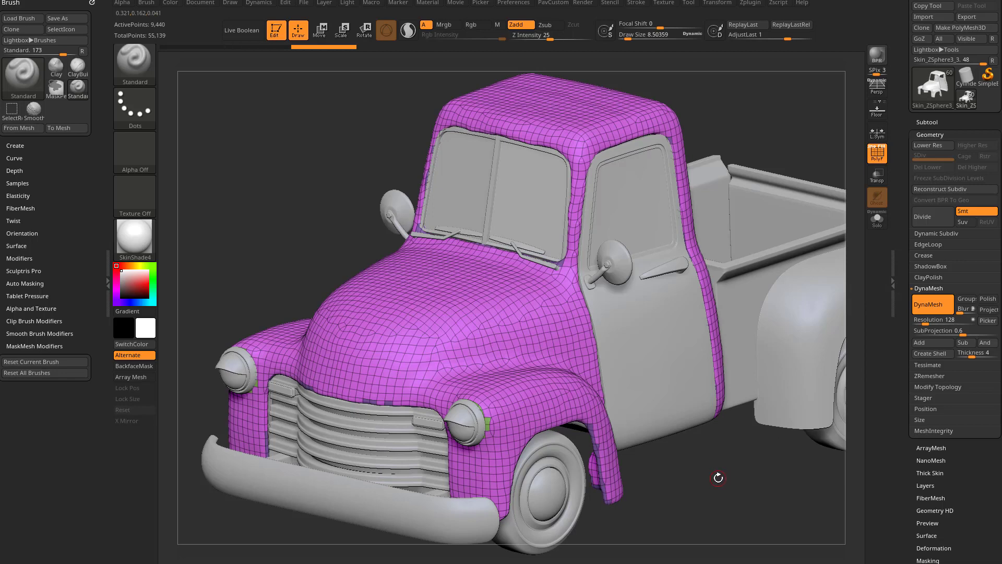
pyautogui.hotkey('ctrl', 'z')
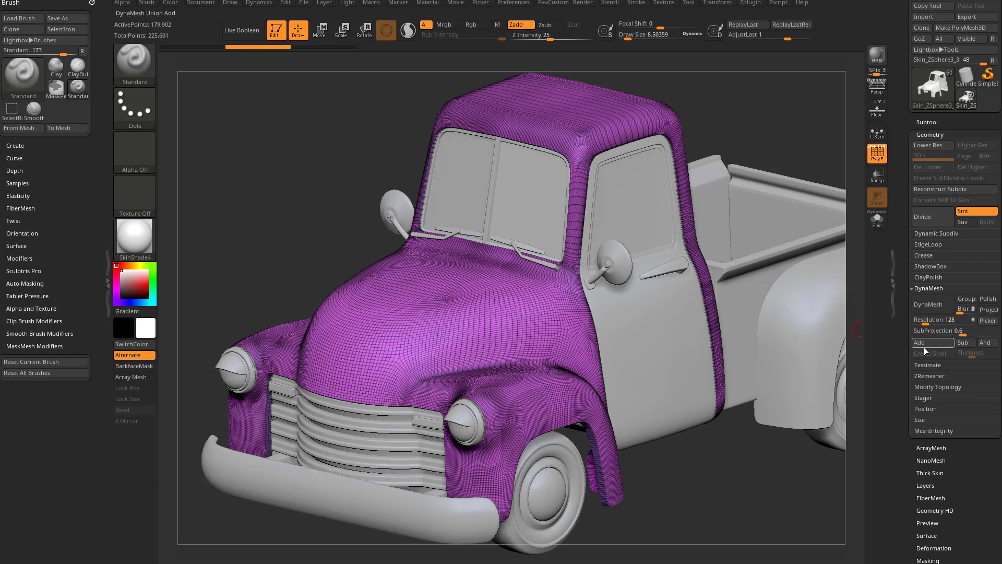
# - Sample a DynaMesh resolution of 488 from the truck body's own polygons and remesh the body with it
pyautogui.moveTo(924, 320); pyautogui.dragTo(534, 406)
pyautogui.click(928, 306)
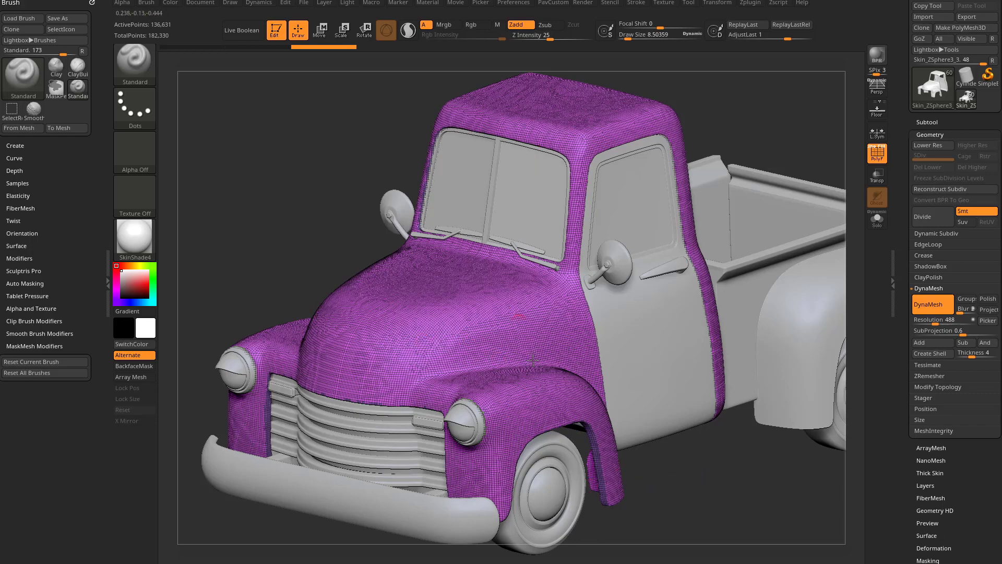
pyautogui.moveTo(685, 492)
pyautogui.keyDown('alt'); pyautogui.mouseDown()
pyautogui.moveTo(702, 451)
pyautogui.moveTo(727, 484)
pyautogui.moveTo(662, 467)
pyautogui.moveTo(740, 491)
pyautogui.moveTo(694, 332)
pyautogui.mouseUp(); pyautogui.keyUp('alt')
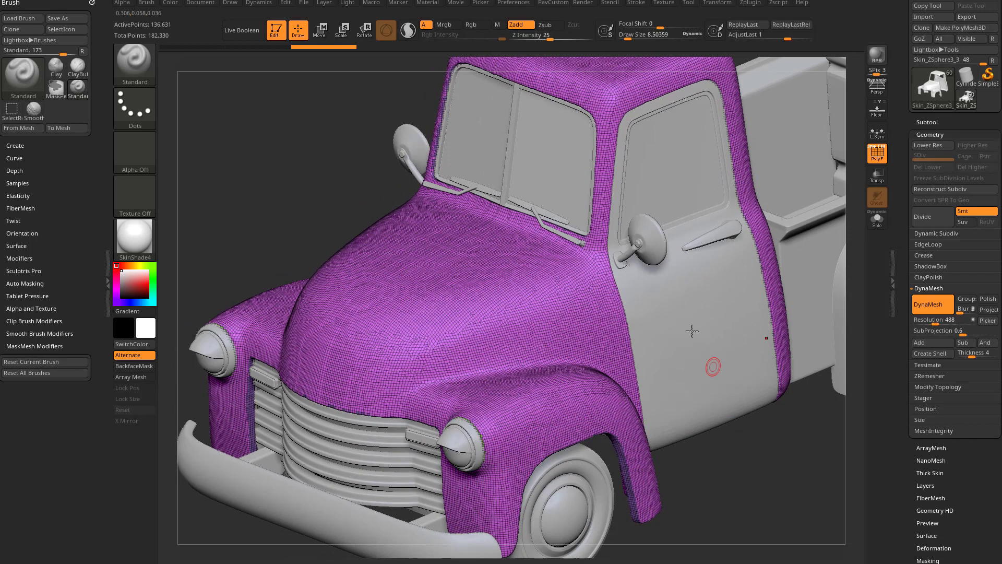
# - Activate Sculptris Pro mode and smooth the top of the hood into coarser triangles with a draw size of 112
pyautogui.press('shift')
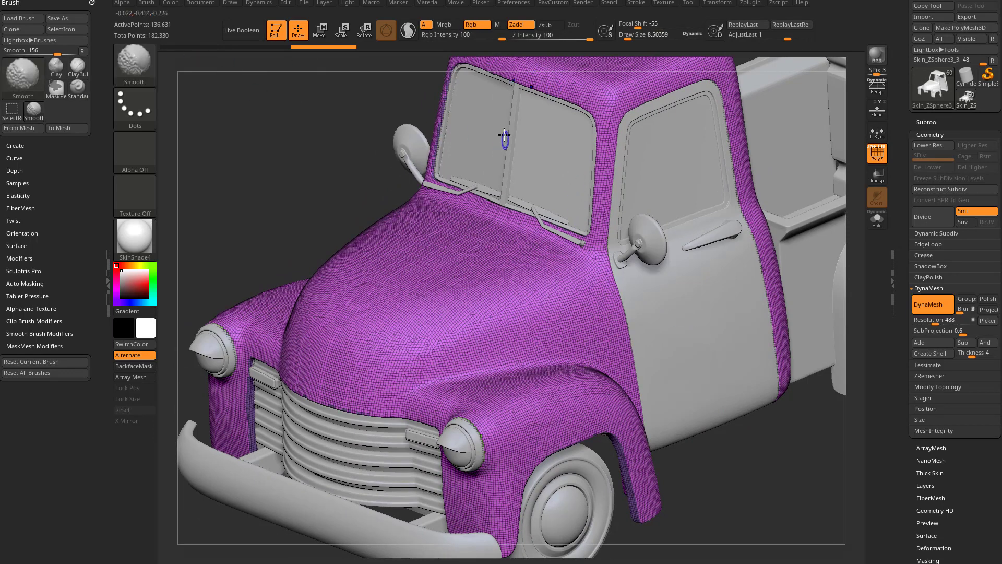
pyautogui.moveTo(549, 35); pyautogui.dragTo(514, 51)
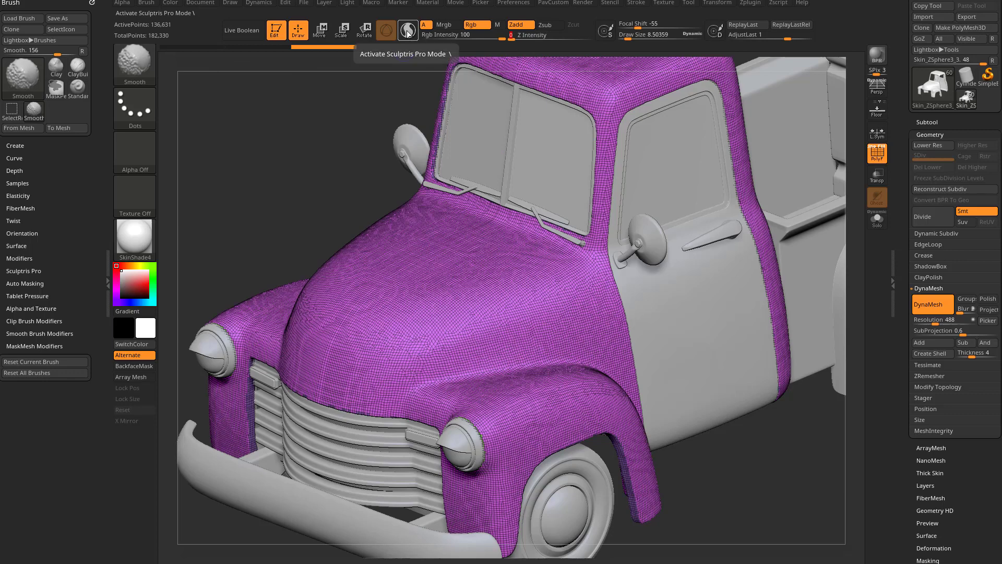
pyautogui.click(408, 30)
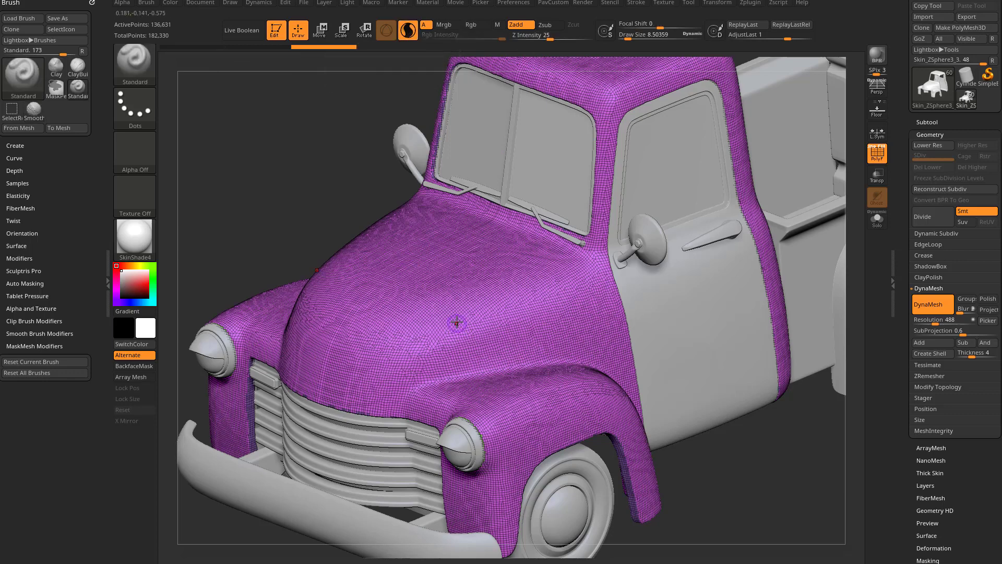
pyautogui.press('s')
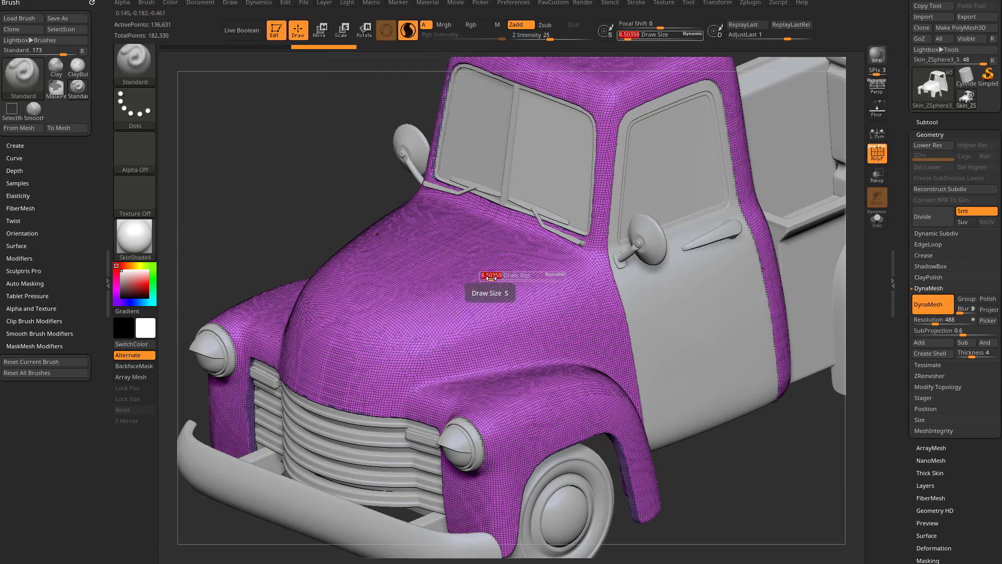
pyautogui.moveTo(490, 277)
pyautogui.mouseDown()
pyautogui.moveTo(524, 277)
pyautogui.moveTo(511, 276)
pyautogui.mouseUp()
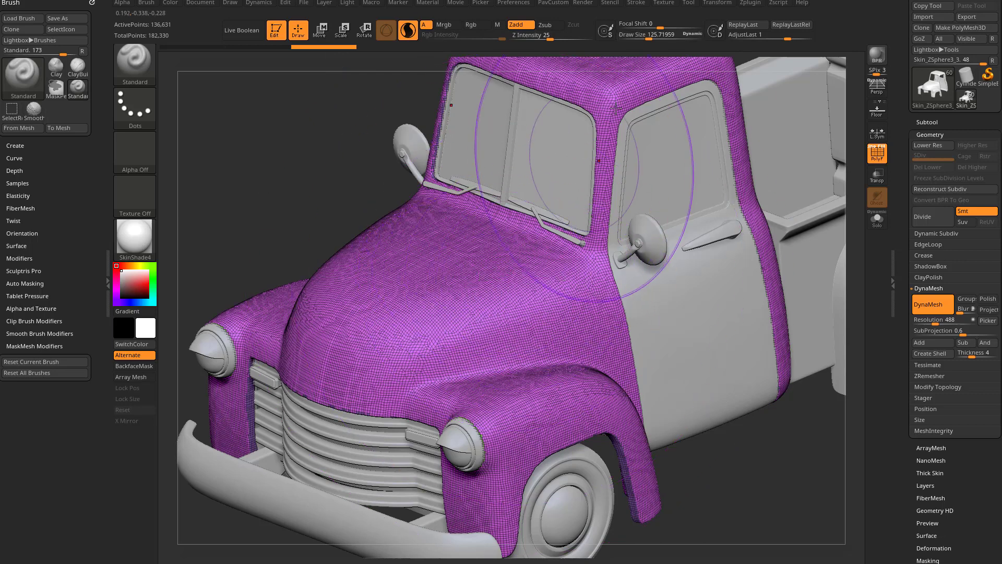
pyautogui.moveTo(645, 39); pyautogui.dragTo(647, 39)
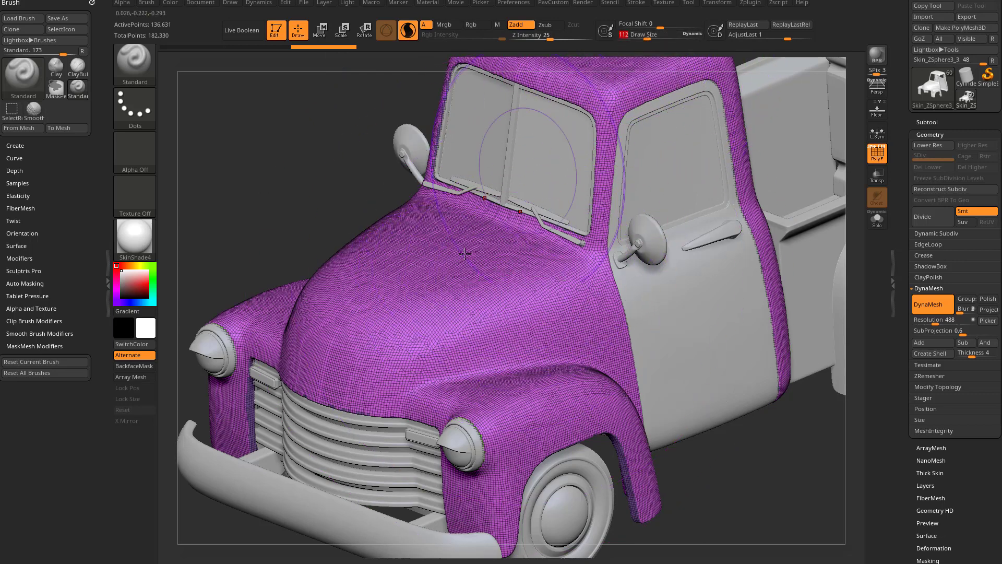
pyautogui.moveTo(369, 302)
pyautogui.keyDown('shift'); pyautogui.mouseDown()
pyautogui.moveTo(408, 319)
pyautogui.moveTo(402, 336)
pyautogui.mouseUp(); pyautogui.keyUp('shift')
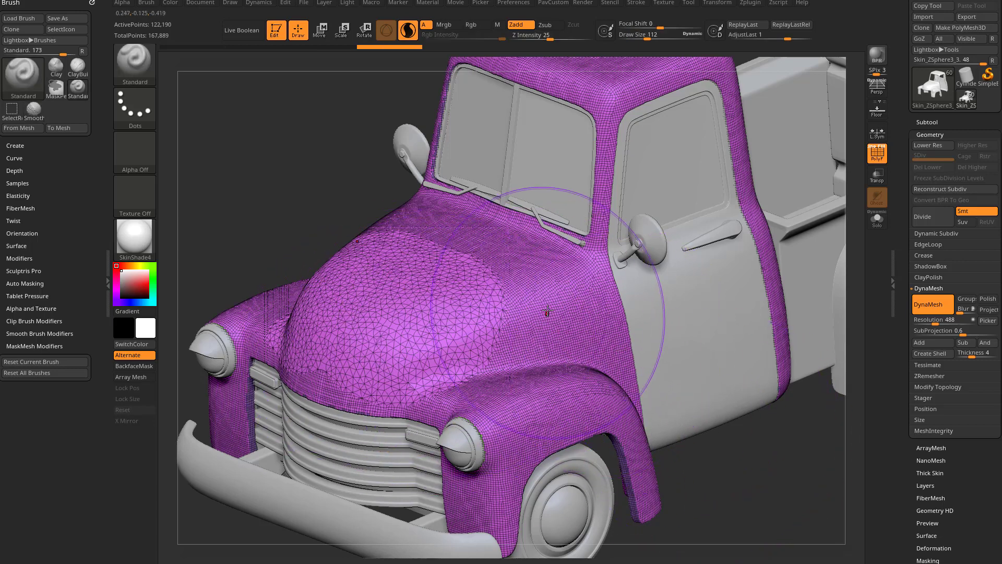
# - Sculpt a small, round, very dense patch of polygons on the hood's side near the door, using a much smaller brush
pyautogui.press('s')
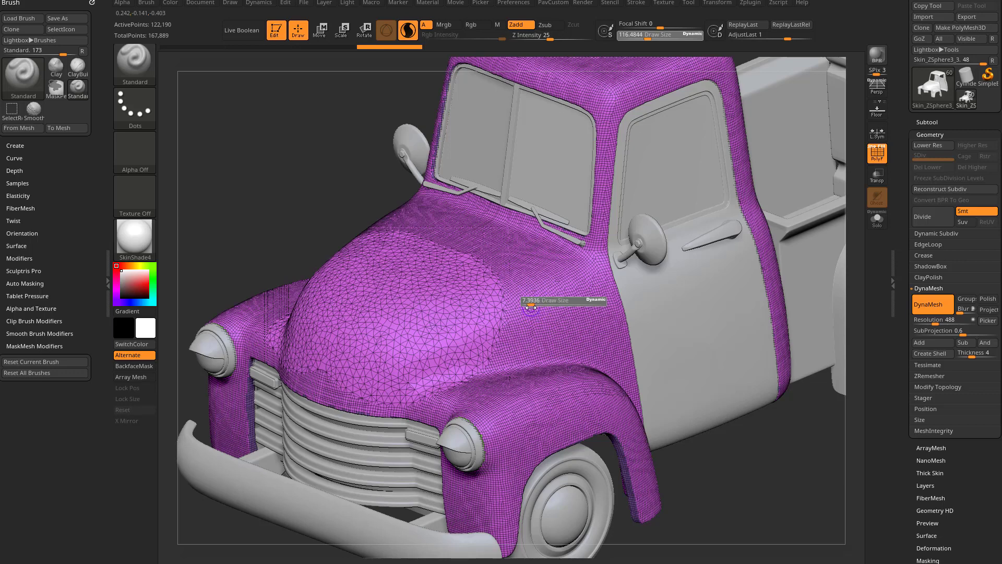
pyautogui.moveTo(531, 307)
pyautogui.mouseDown()
pyautogui.moveTo(575, 317)
pyautogui.moveTo(548, 287)
pyautogui.moveTo(567, 306)
pyautogui.mouseUp()
pyautogui.keyDown('ctrl'); pyautogui.moveTo(757, 481); pyautogui.dragTo(798, 522, button='right'); pyautogui.keyUp('ctrl')
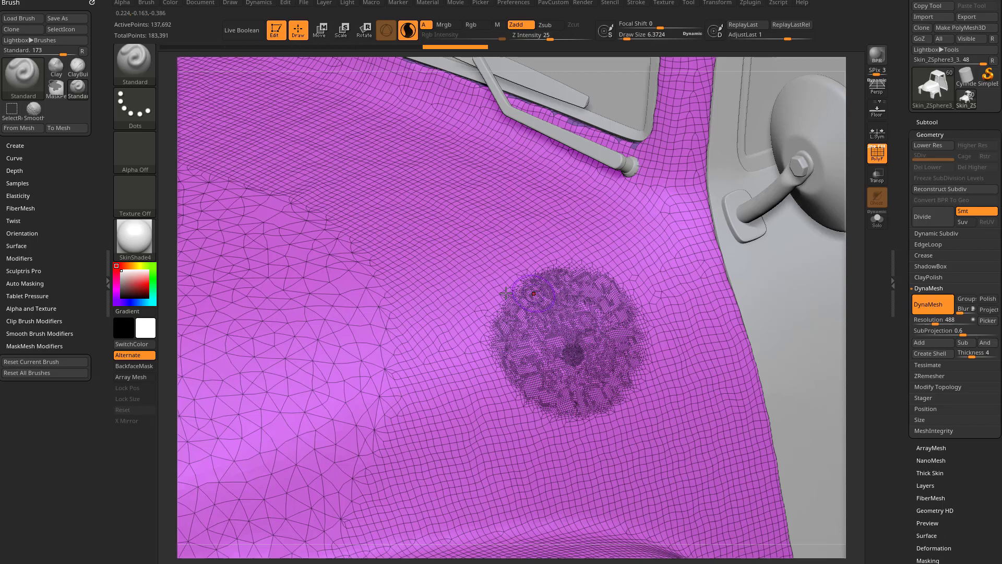
pyautogui.keyDown('ctrl'); pyautogui.moveTo(521, 292); pyautogui.dragTo(329, 204, button='right'); pyautogui.keyUp('ctrl')
pyautogui.moveTo(712, 440)
pyautogui.keyDown('alt'); pyautogui.mouseDown(button='right')
pyautogui.moveTo(714, 414)
pyautogui.moveTo(727, 453)
pyautogui.mouseUp(button='right'); pyautogui.keyUp('alt')
pyautogui.moveTo(727, 453); pyautogui.dragTo(730, 384)
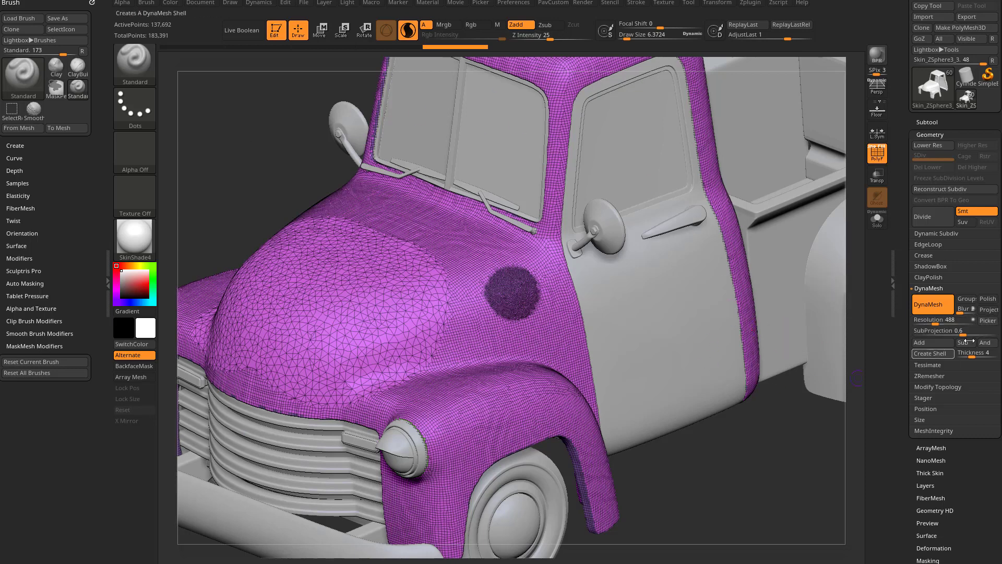
# - Try remeshing the body at DynaMesh resolution 144, sampled from the coarse hood triangles with the Picker, and undo it
pyautogui.click(989, 321)
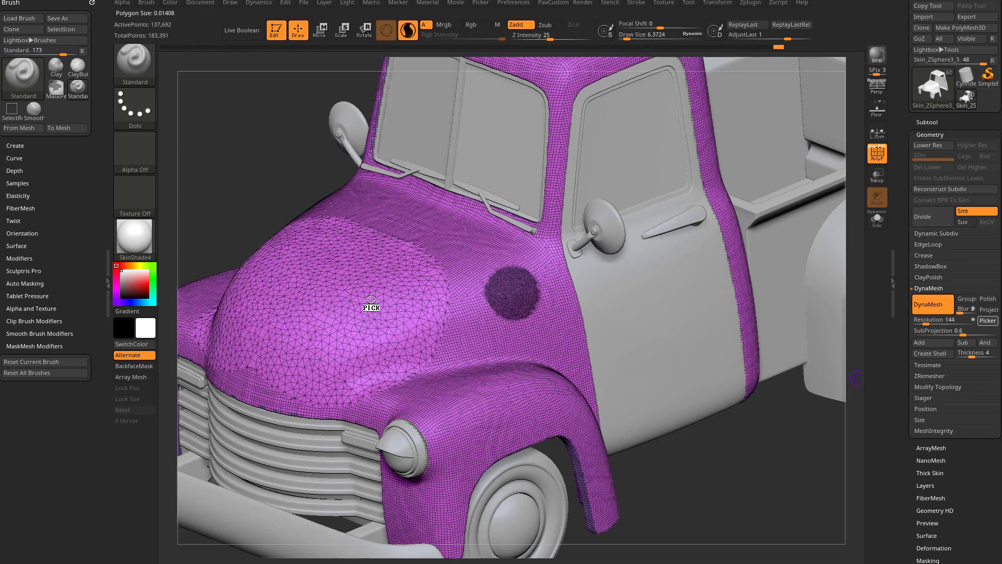
pyautogui.click(451, 297)
pyautogui.keyDown('ctrl'); pyautogui.moveTo(720, 477); pyautogui.dragTo(729, 472); pyautogui.keyUp('ctrl')
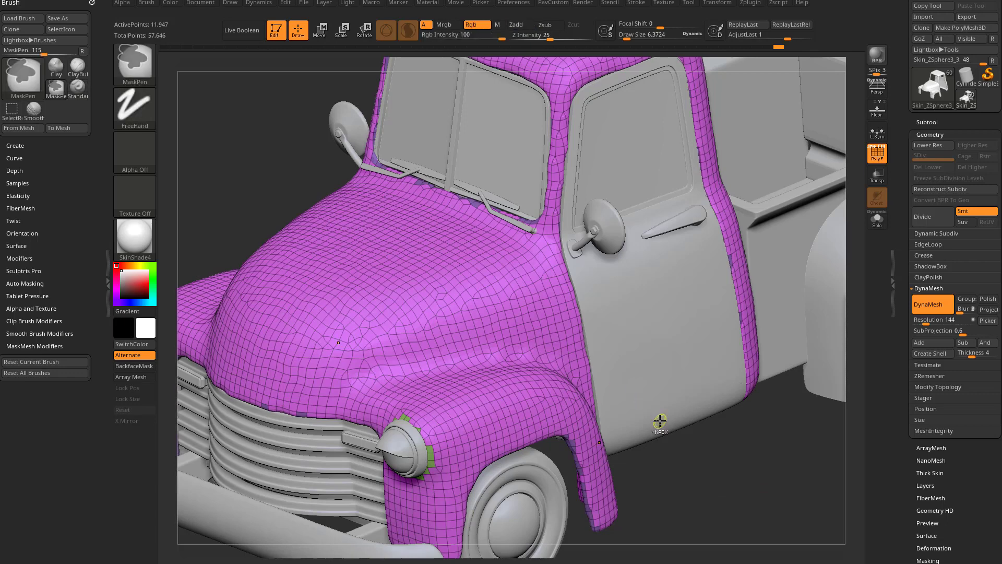
pyautogui.hotkey('ctrl', 'z')
# - Try remeshing the body at DynaMesh resolution 472, sampled from the medium-density area behind the coarse hood triangles, and undo it
pyautogui.click(926, 320)
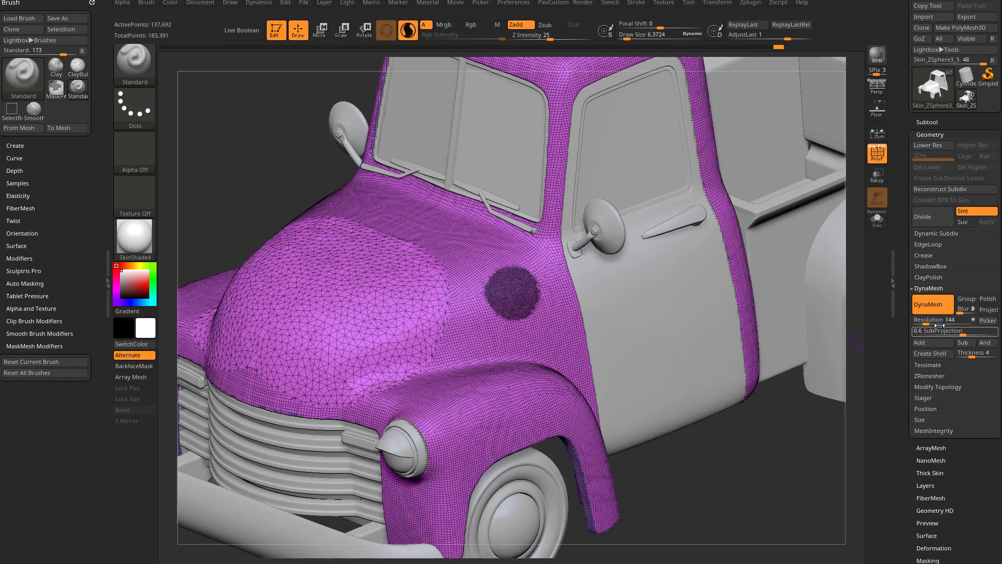
pyautogui.write('488')
pyautogui.press('Return')
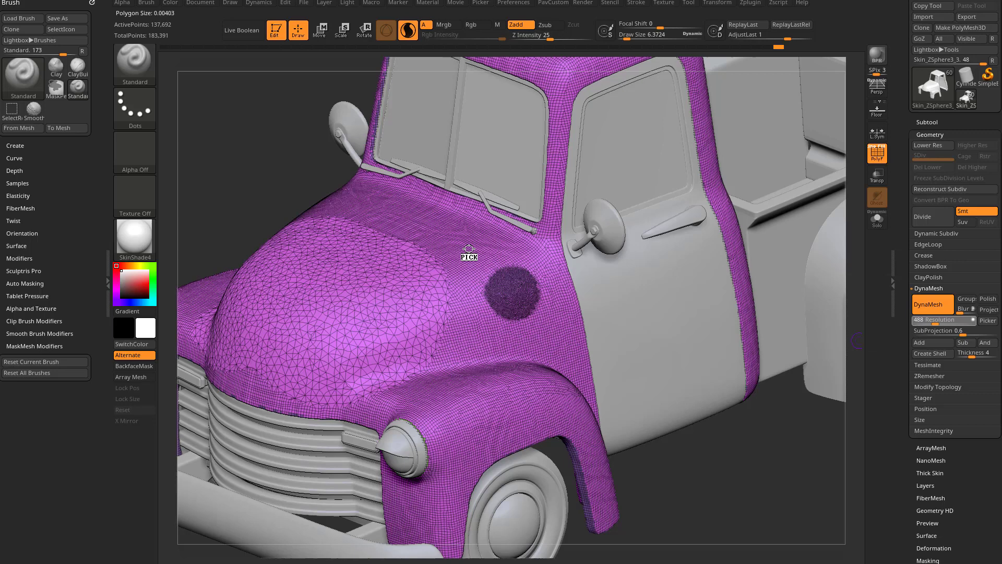
pyautogui.click(472, 252)
pyautogui.keyDown('ctrl'); pyautogui.moveTo(721, 461); pyautogui.dragTo(731, 454); pyautogui.keyUp('ctrl')
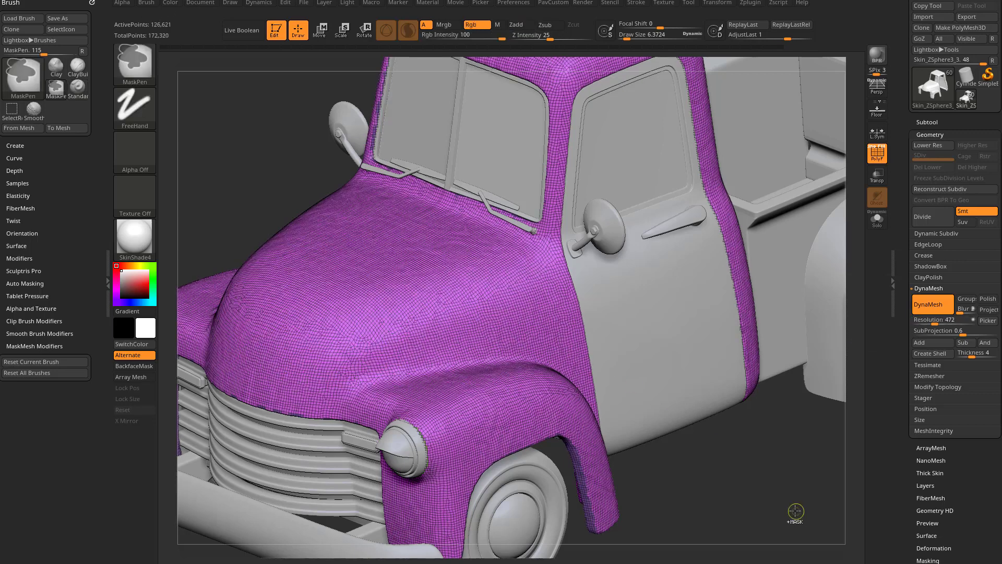
pyautogui.hotkey('ctrl', 'z')
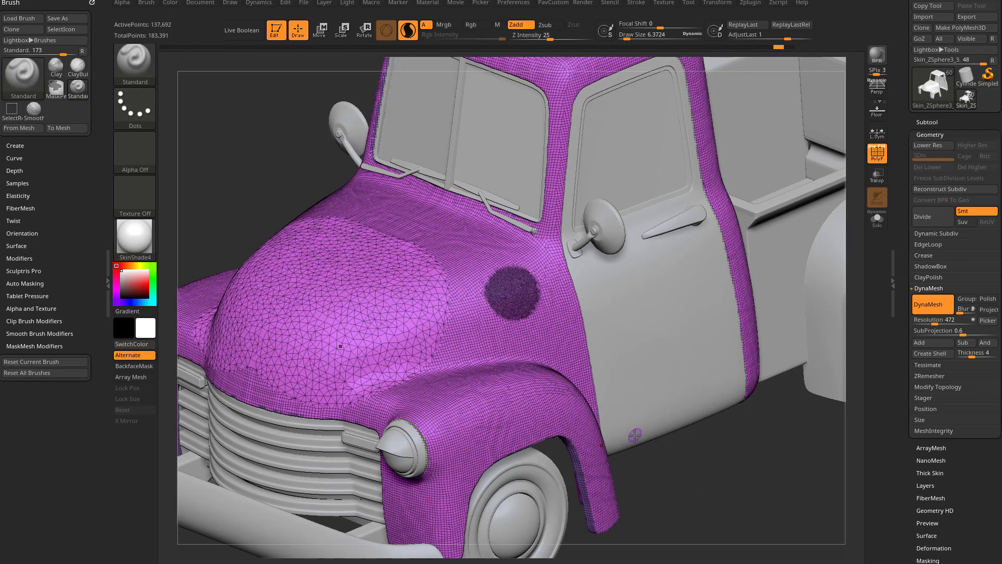
# - Try remeshing the body at DynaMesh resolution 2024, sampled from the dense round patch, and undo it
pyautogui.click(995, 322)
pyautogui.click(512, 277)
pyautogui.moveTo(512, 278); pyautogui.dragTo(512, 282)
pyautogui.keyDown('ctrl'); pyautogui.moveTo(709, 479); pyautogui.dragTo(777, 533); pyautogui.keyUp('ctrl')
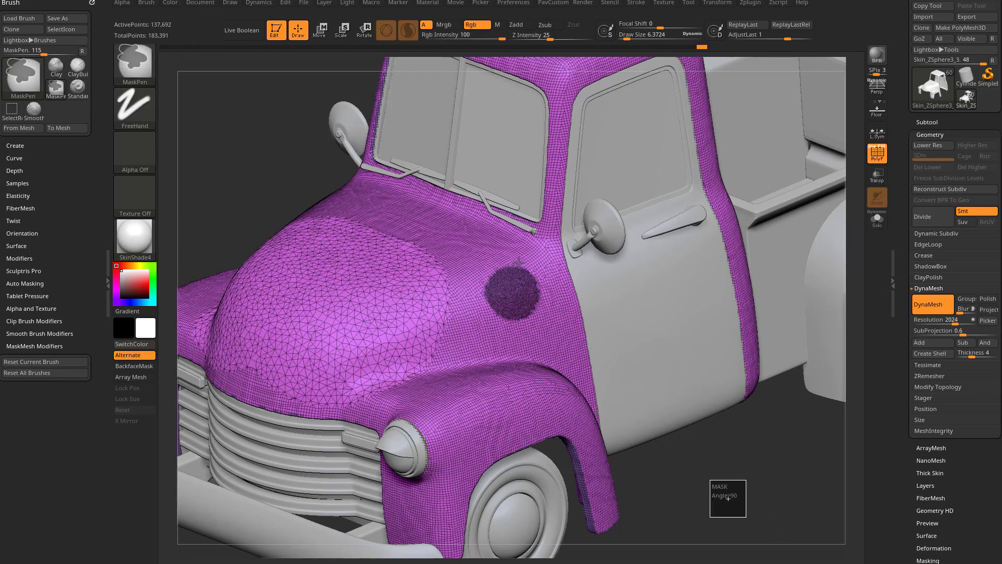
pyautogui.keyDown('alt'); pyautogui.moveTo(734, 483); pyautogui.dragTo(742, 379); pyautogui.keyUp('alt')
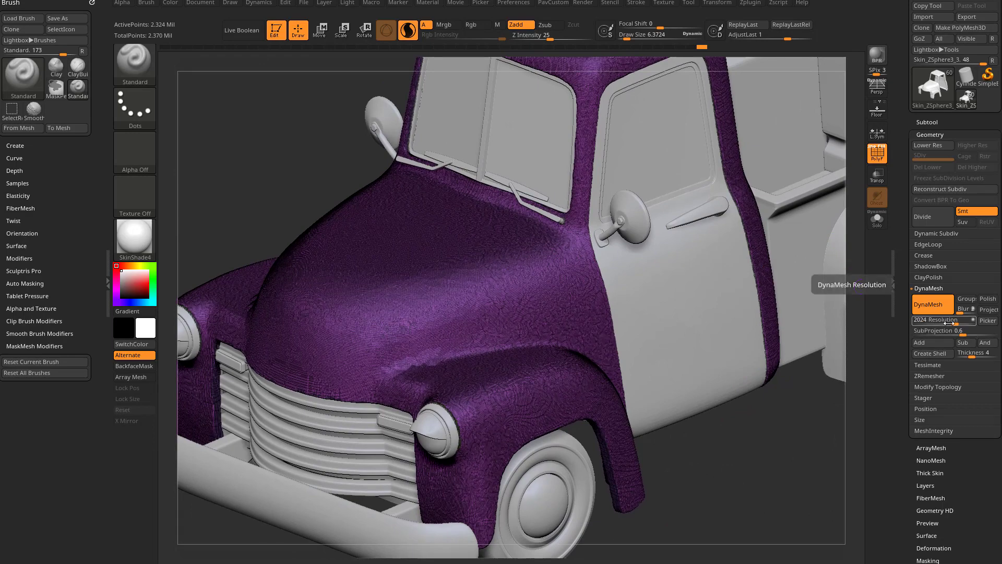
pyautogui.click(988, 321)
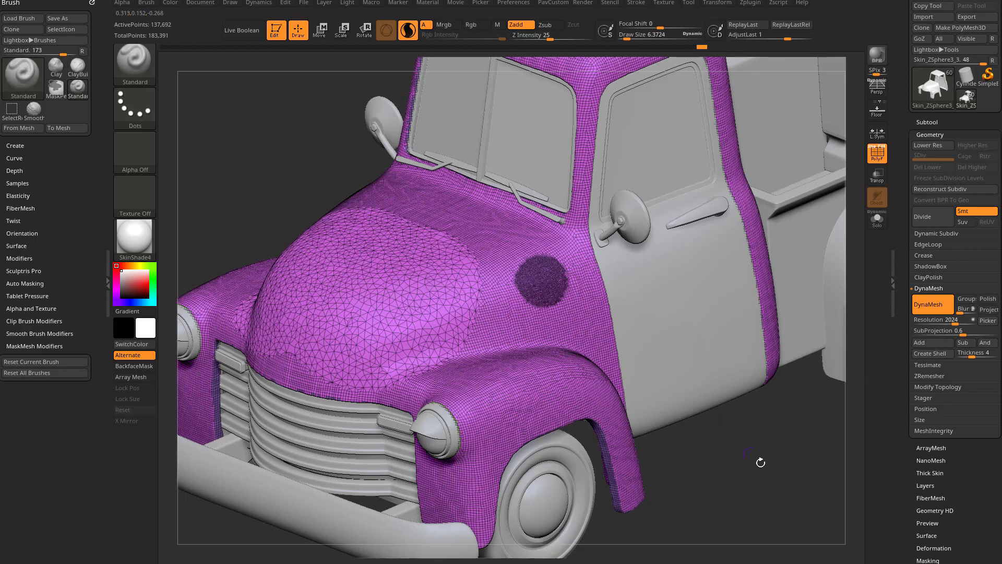
pyautogui.moveTo(761, 465); pyautogui.dragTo(693, 498)
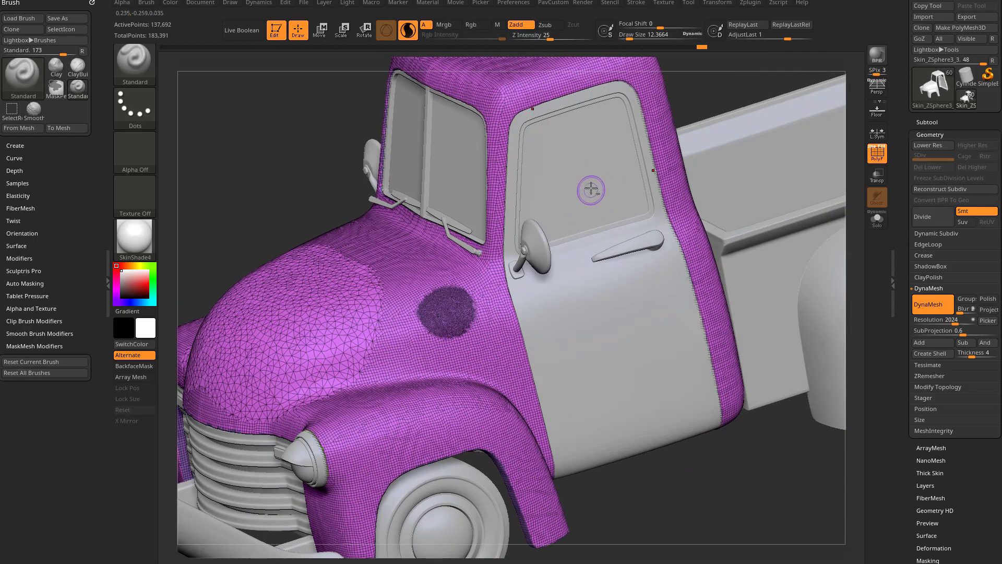
# - Make the door's side window the active subtool and turn off its Dynamic Subdiv
pyautogui.keyDown('alt'); pyautogui.click(593, 190); pyautogui.keyUp('alt')
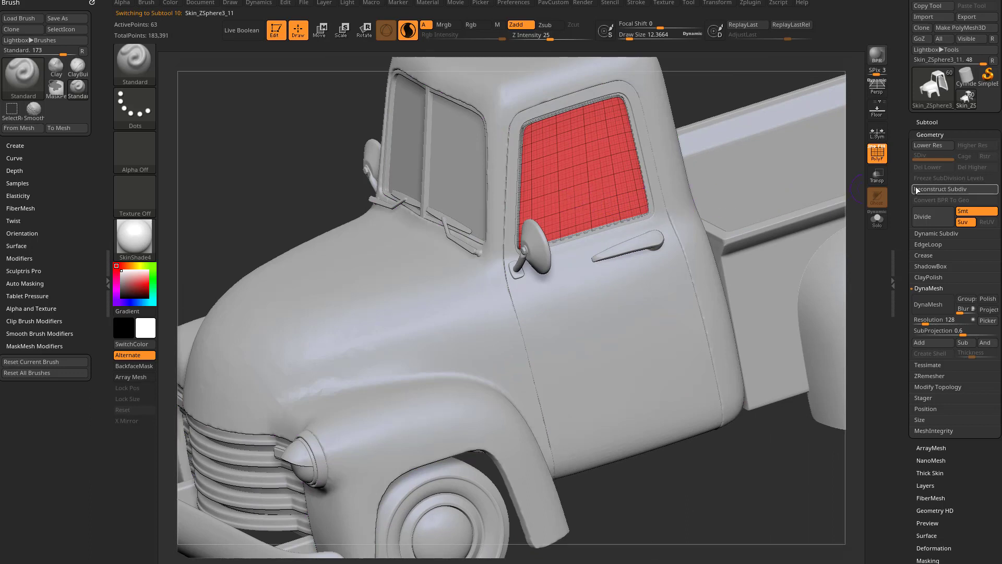
pyautogui.click(935, 234)
pyautogui.click(947, 244)
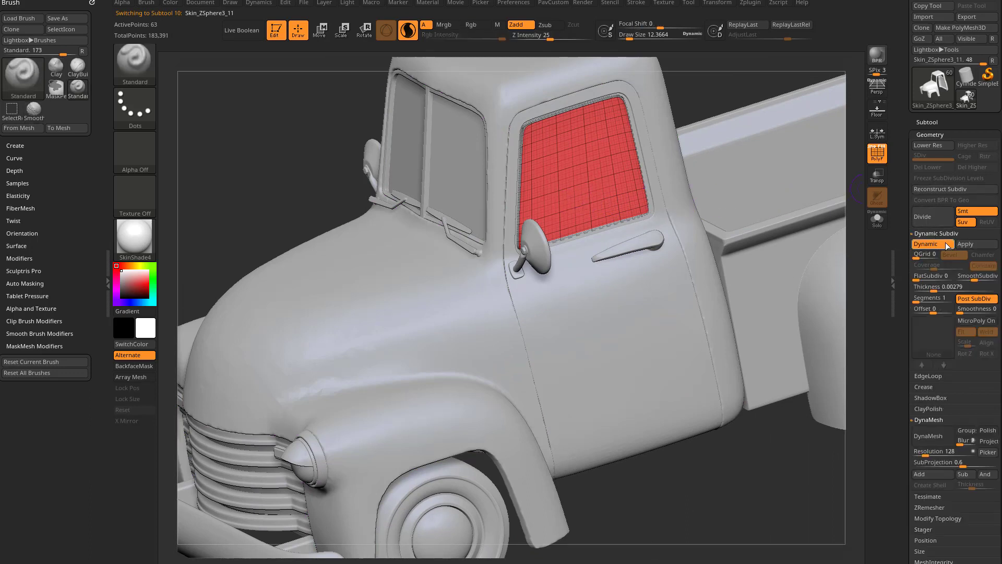
pyautogui.click(947, 244)
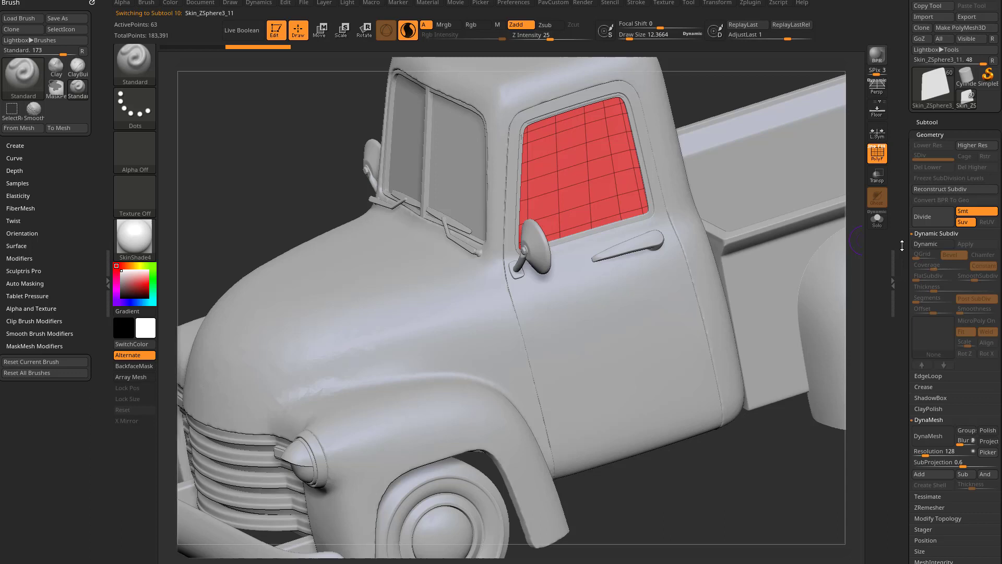
# - Sample a DynaMesh resolution of 48 from the side window, first without and again with Dynamic Subdiv turned on
pyautogui.moveTo(902, 245); pyautogui.dragTo(903, 78)
pyautogui.moveTo(987, 284); pyautogui.dragTo(584, 176)
pyautogui.moveTo(904, 184); pyautogui.dragTo(905, 239)
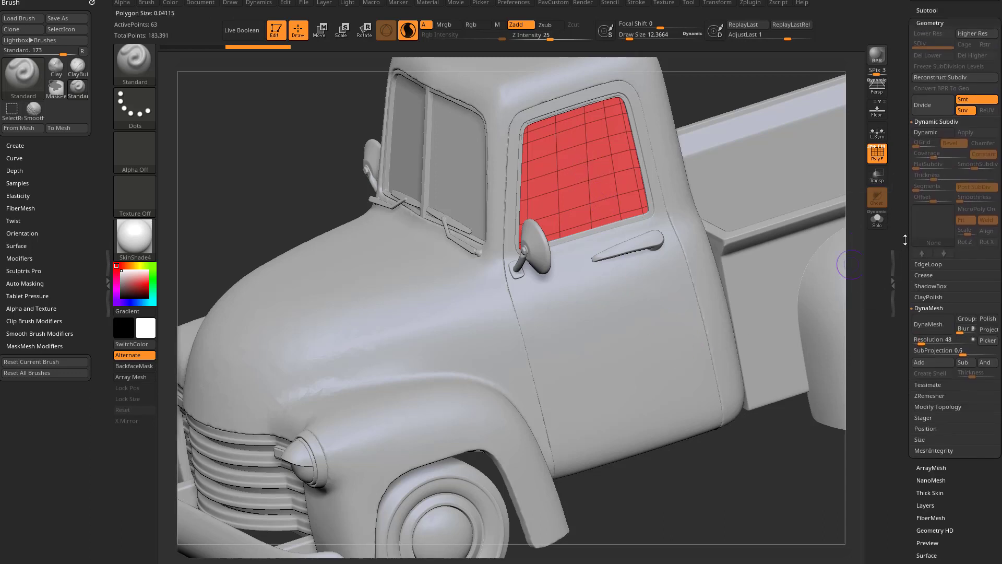
pyautogui.click(934, 132)
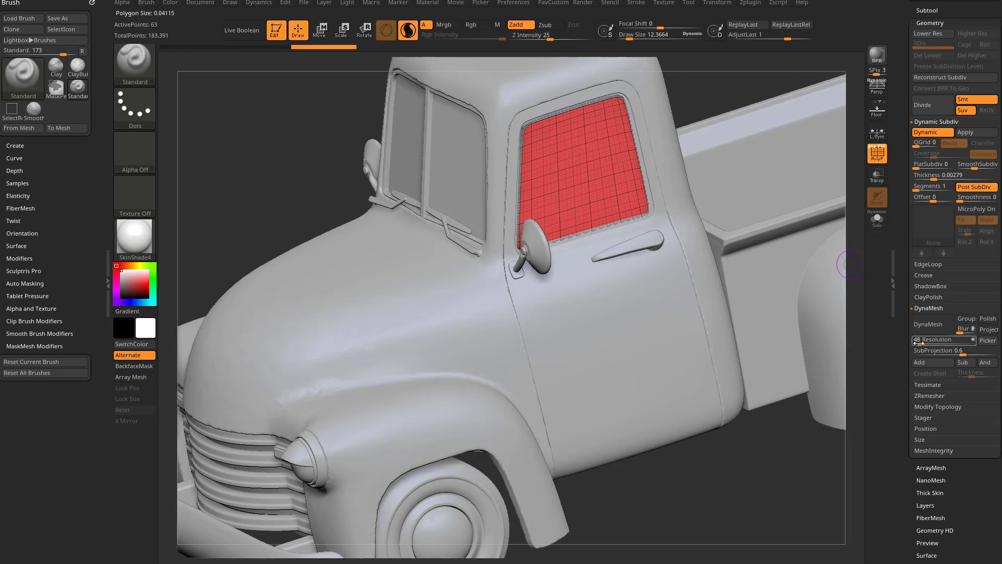
pyautogui.moveTo(894, 343); pyautogui.dragTo(584, 181)
# - Apply Dynamic Subdiv to the side window and sample a DynaMesh resolution of 376 from its real polygons
pyautogui.click(967, 132)
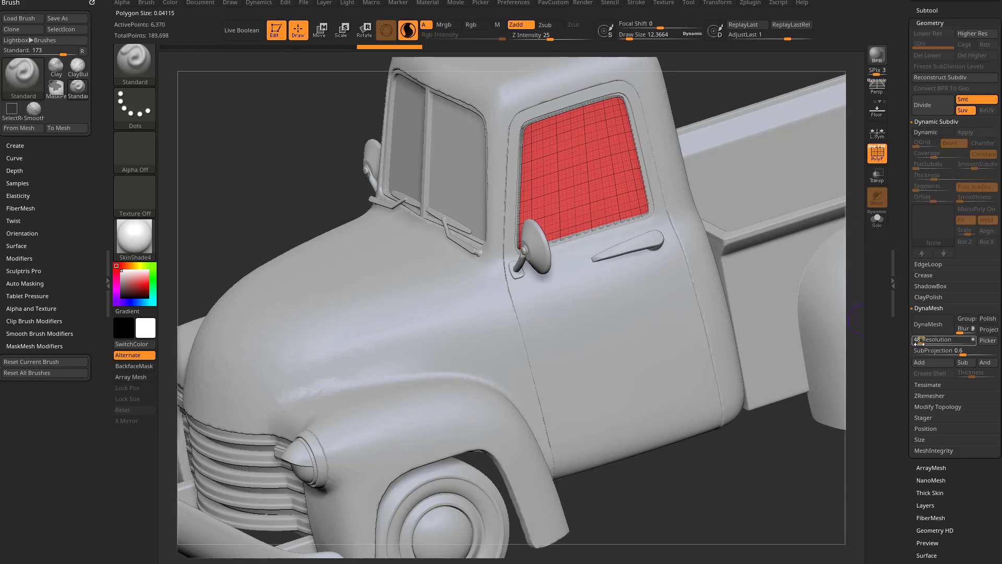
pyautogui.moveTo(921, 341); pyautogui.dragTo(613, 206)
pyautogui.keyDown('ctrl'); pyautogui.moveTo(724, 494); pyautogui.dragTo(718, 476, button='right'); pyautogui.keyUp('ctrl')
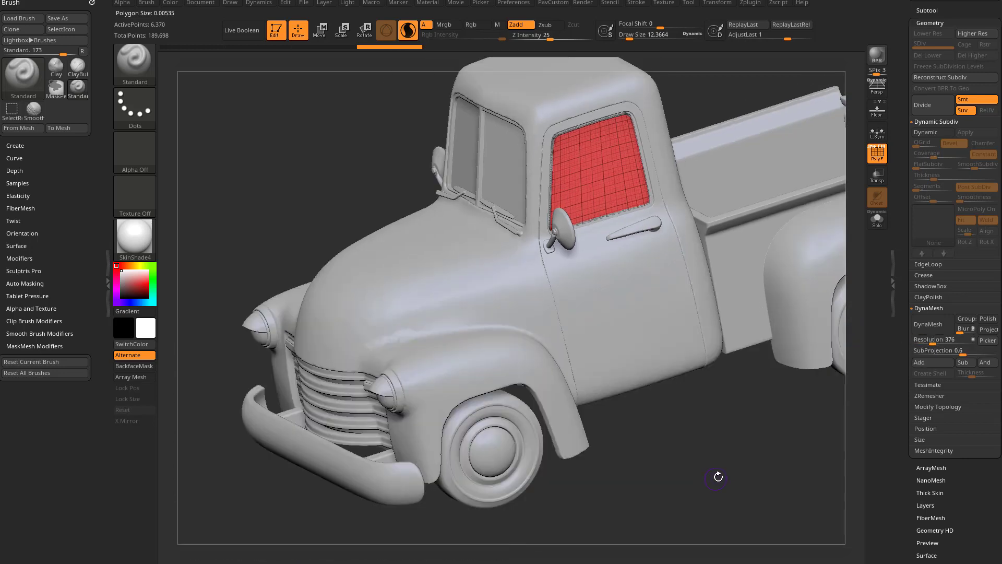
pyautogui.moveTo(719, 477); pyautogui.dragTo(658, 480)
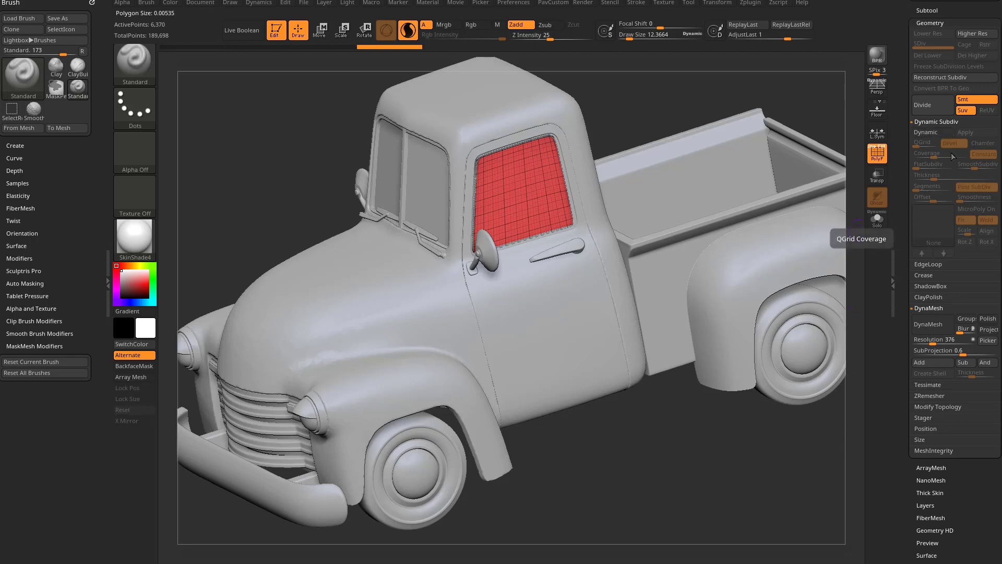
pyautogui.moveTo(647, 438); pyautogui.dragTo(667, 445)
# - Undo the applied subdivision on the side window and switch its Dynamic Subdiv preview off and on to compare them
pyautogui.hotkey('ctrl', 'z')
pyautogui.keyDown('ctrl'); pyautogui.moveTo(675, 463); pyautogui.dragTo(656, 479, button='right'); pyautogui.keyUp('ctrl')
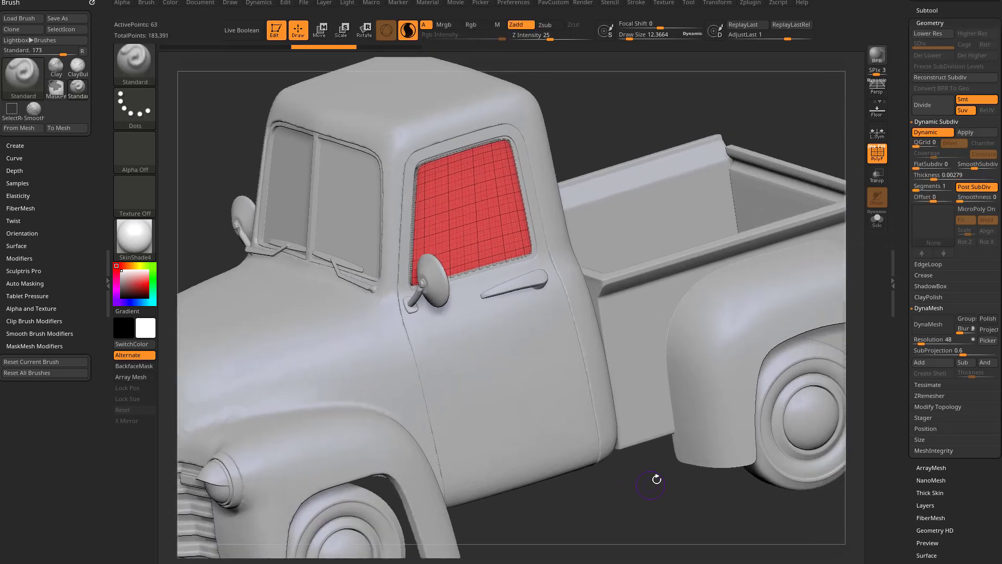
pyautogui.click(925, 133)
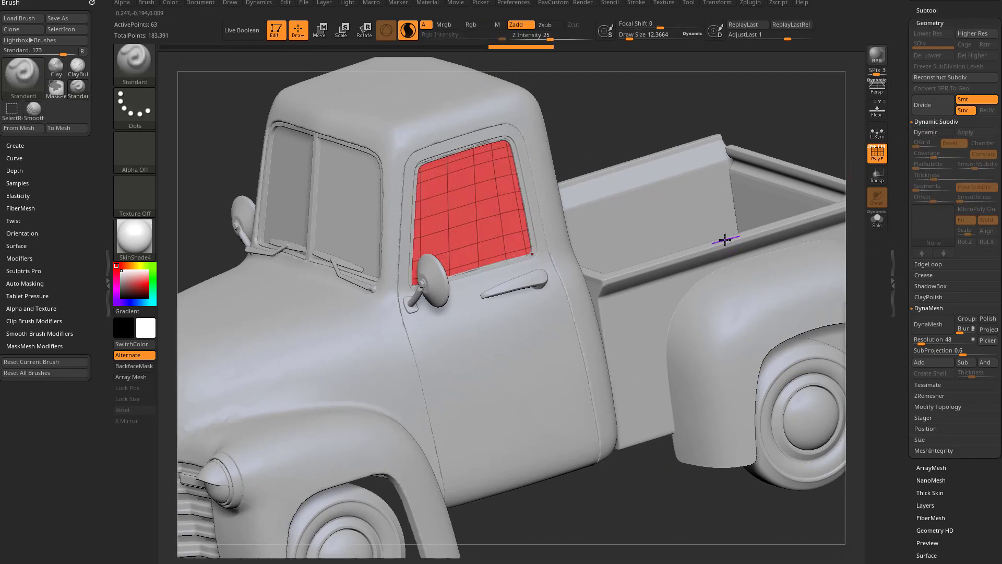
pyautogui.press('d')
pyautogui.click(526, 176)
pyautogui.hotkey('shift', 'd')
pyautogui.press('d')
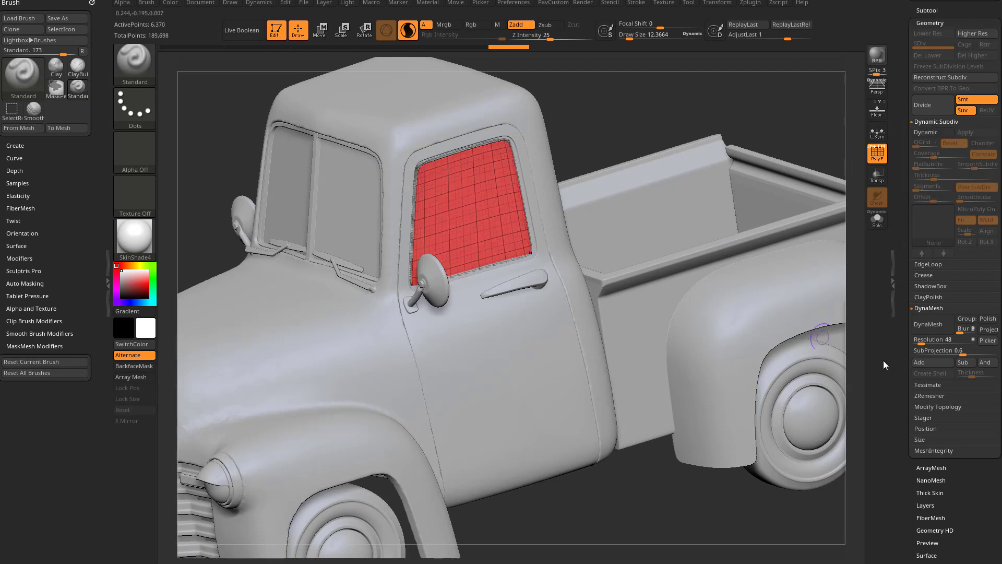